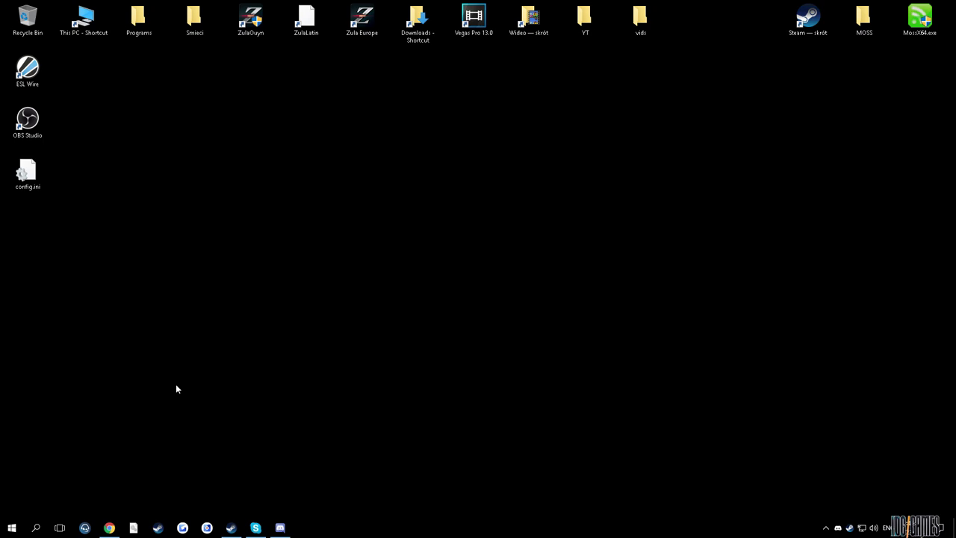
Step: Search for 'mouse' and open the additional mouse options from Mouse settings
{"action": "left_click", "coordinate": [35, 528]}
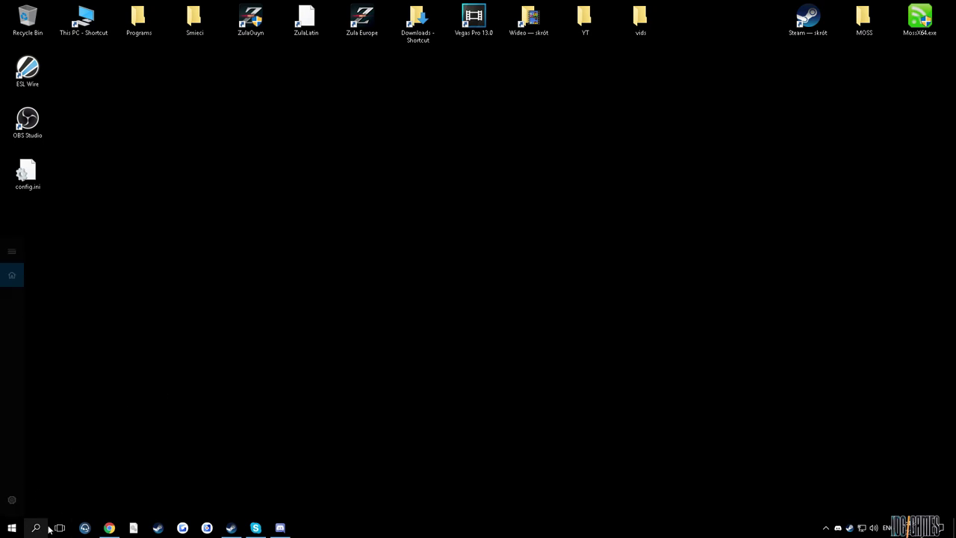
{"action": "type", "text": "mouse"}
{"action": "key", "text": "Return"}
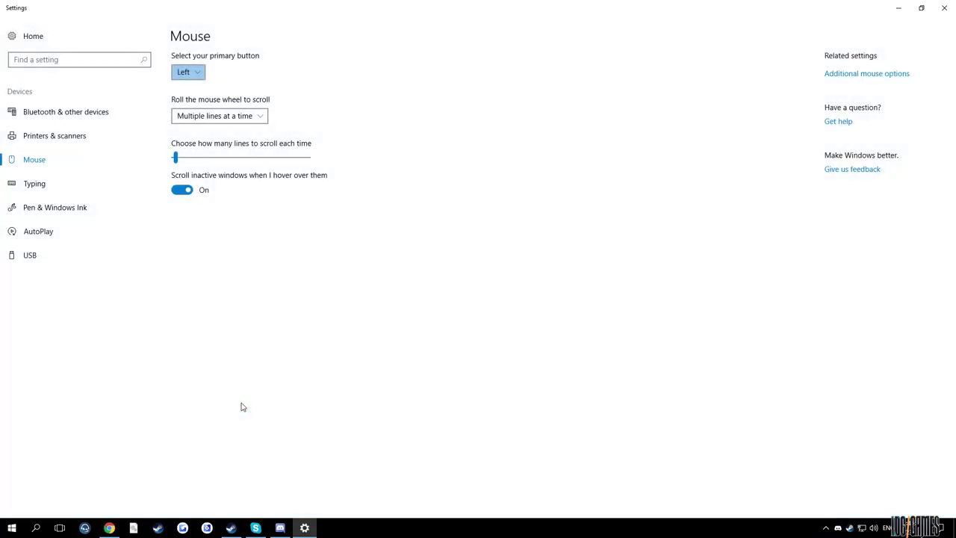
{"action": "left_click", "coordinate": [834, 75]}
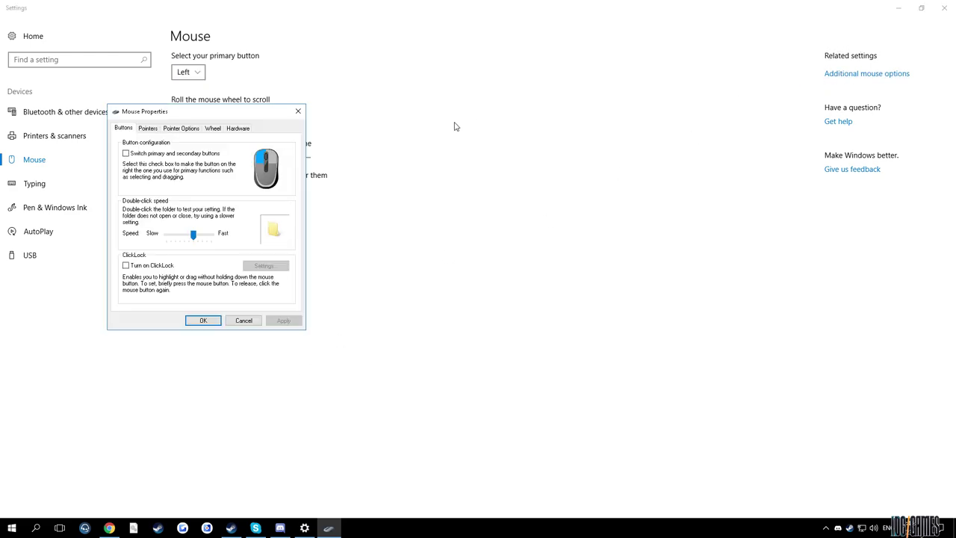
Step: Adjust pointer speed with Enhance pointer precision off, apply it, and close Windows Settings
{"action": "left_click", "coordinate": [149, 128]}
{"action": "left_click", "coordinate": [181, 129]}
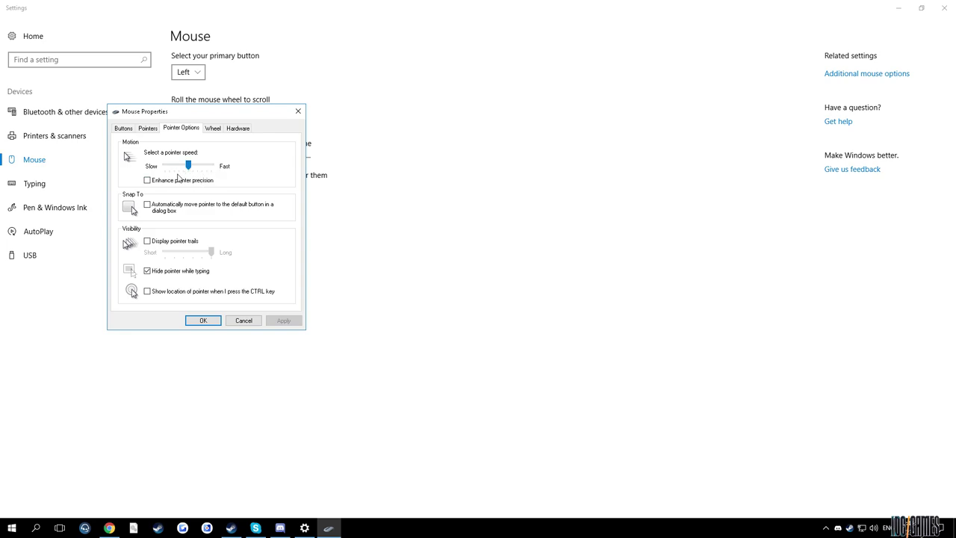
{"action": "left_click_drag", "start_coordinate": [183, 164], "coordinate": [190, 169]}
{"action": "left_click", "coordinate": [284, 320]}
{"action": "left_click", "coordinate": [298, 110]}
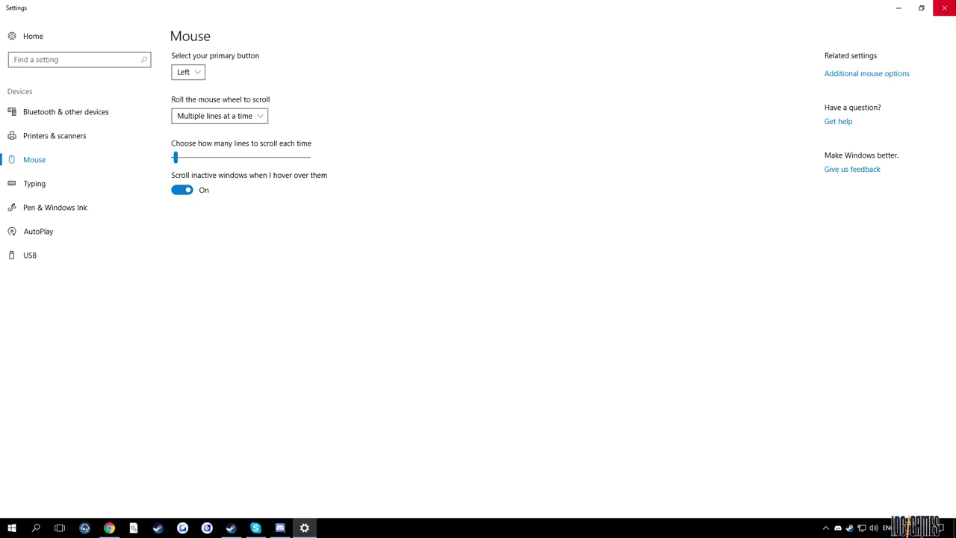
{"action": "left_click", "coordinate": [943, 7]}
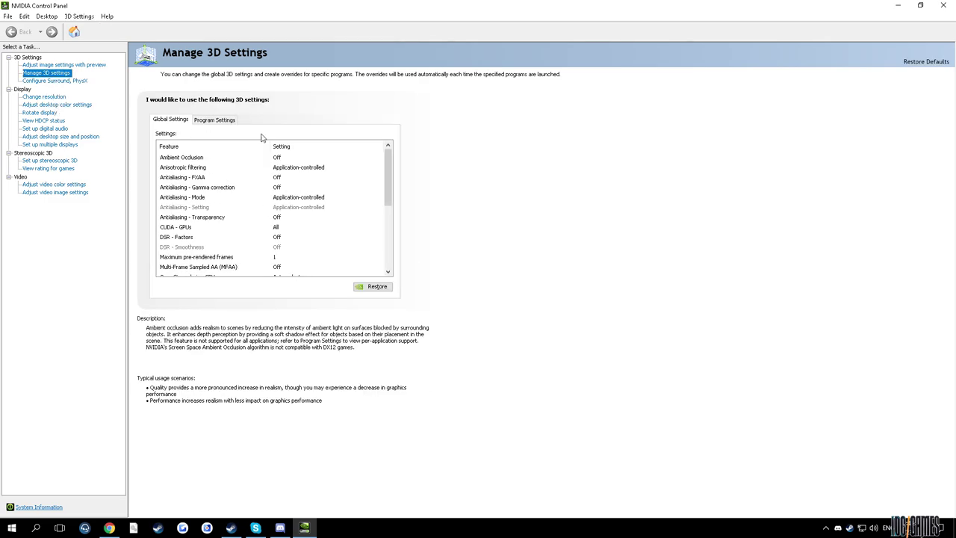
Step: Scroll through the Manage 3D Settings global list, then switch to Adjust image settings with preview
{"action": "scroll", "coordinate": [388, 168], "scroll_direction": "down", "scroll_amount": 5}
{"action": "scroll", "coordinate": [384, 160], "scroll_direction": "up", "scroll_amount": 5}
{"action": "scroll", "coordinate": [381, 157], "scroll_direction": "down", "scroll_amount": 5}
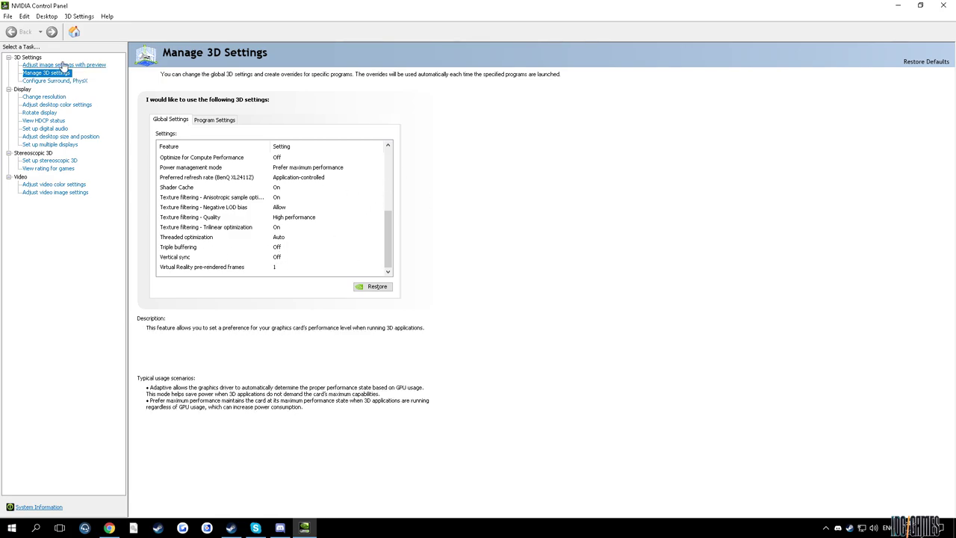
{"action": "left_click", "coordinate": [63, 65]}
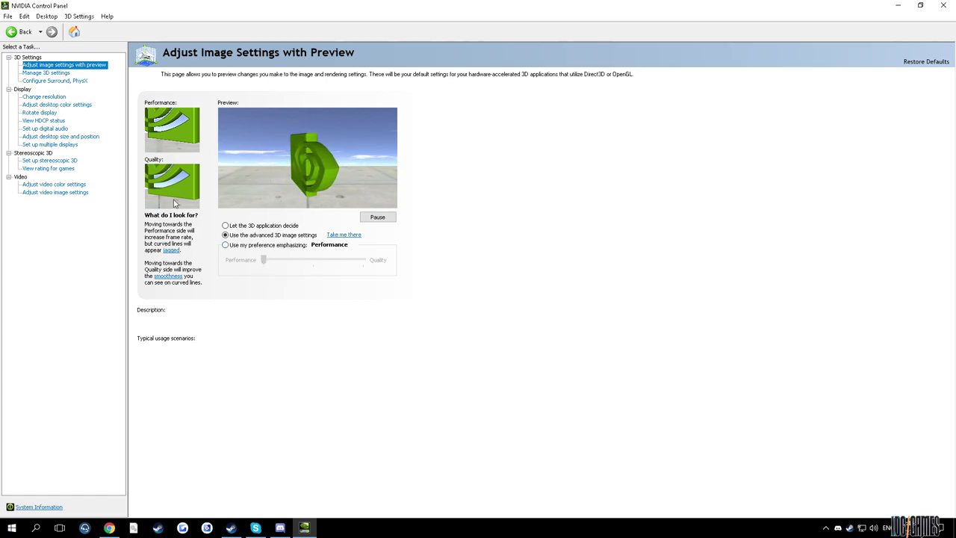
Step: Set desktop digital vibrance to 100%, then close NVIDIA Control Panel without applying
{"action": "left_click", "coordinate": [50, 106]}
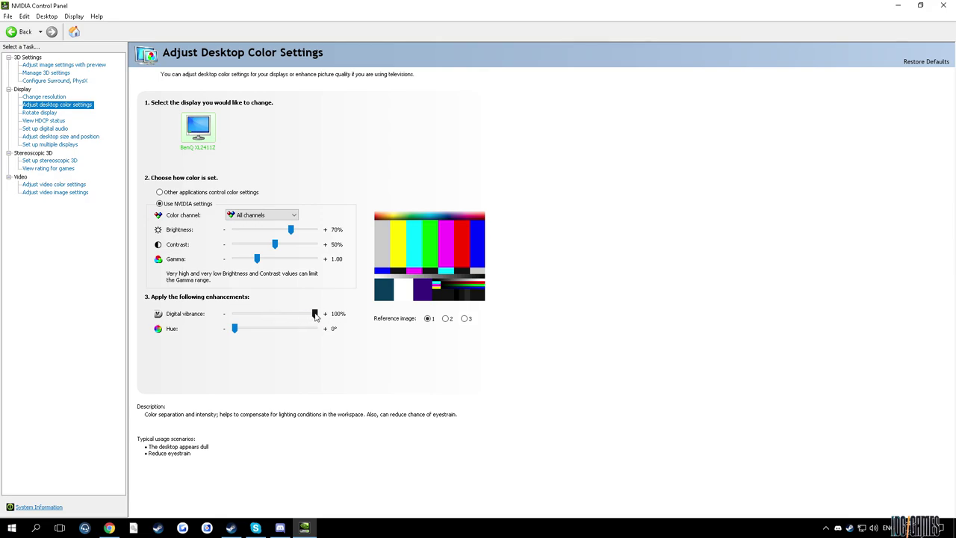
{"action": "mouse_move", "coordinate": [314, 315]}
{"action": "left_mouse_down"}
{"action": "mouse_move", "coordinate": [234, 315]}
{"action": "mouse_move", "coordinate": [314, 315]}
{"action": "left_mouse_up"}
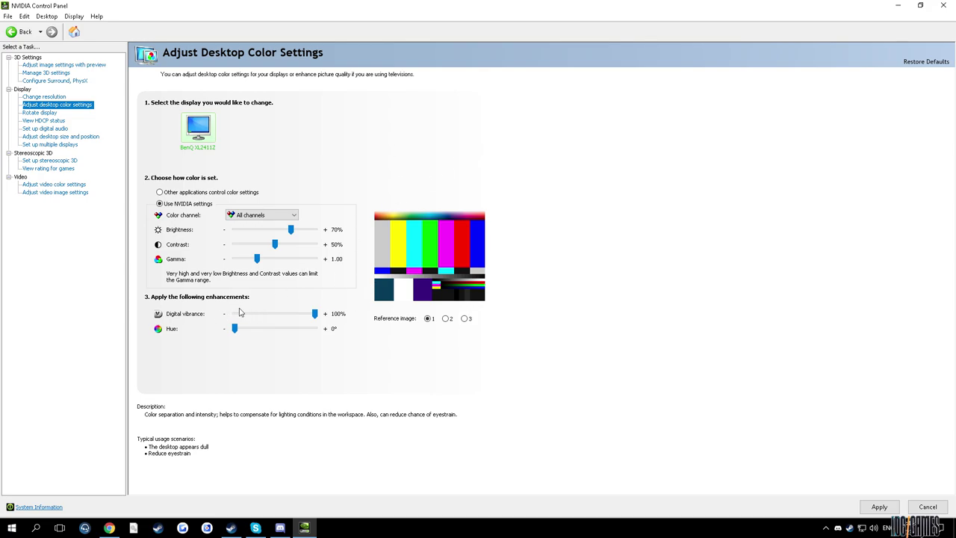
{"action": "left_click", "coordinate": [942, 5]}
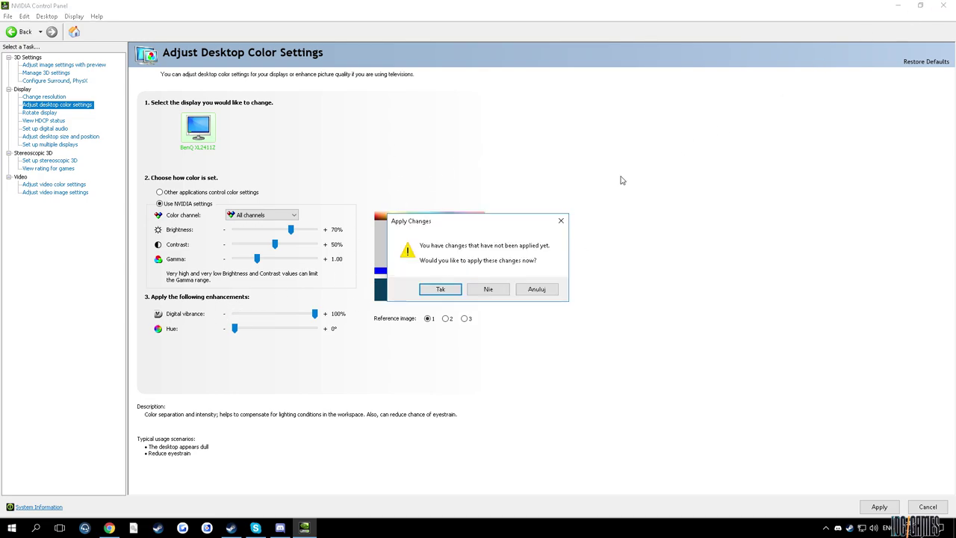
{"action": "left_click", "coordinate": [488, 291]}
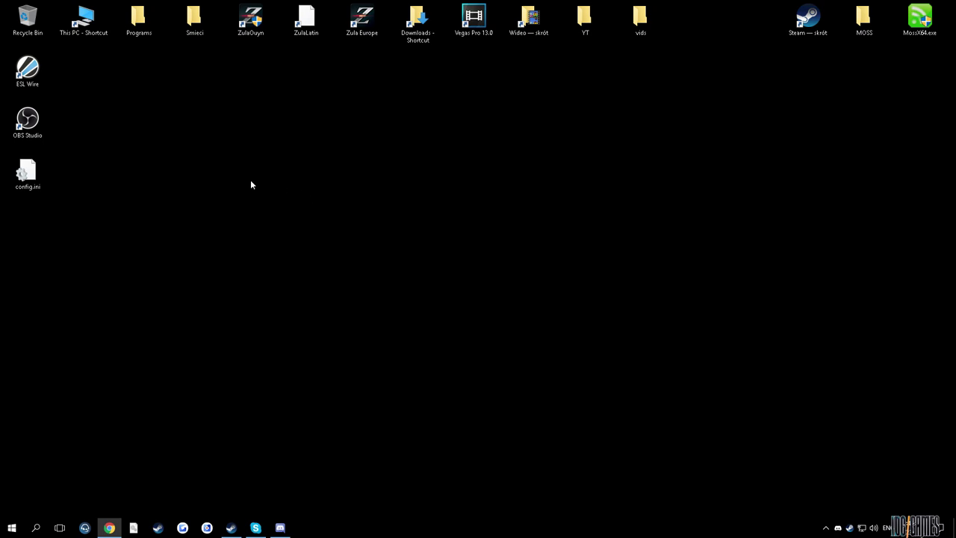
Step: Open config.ini in Notepad and highlight the reswidth=1280 and resheight=720 lines
{"action": "double_click", "coordinate": [53, 175]}
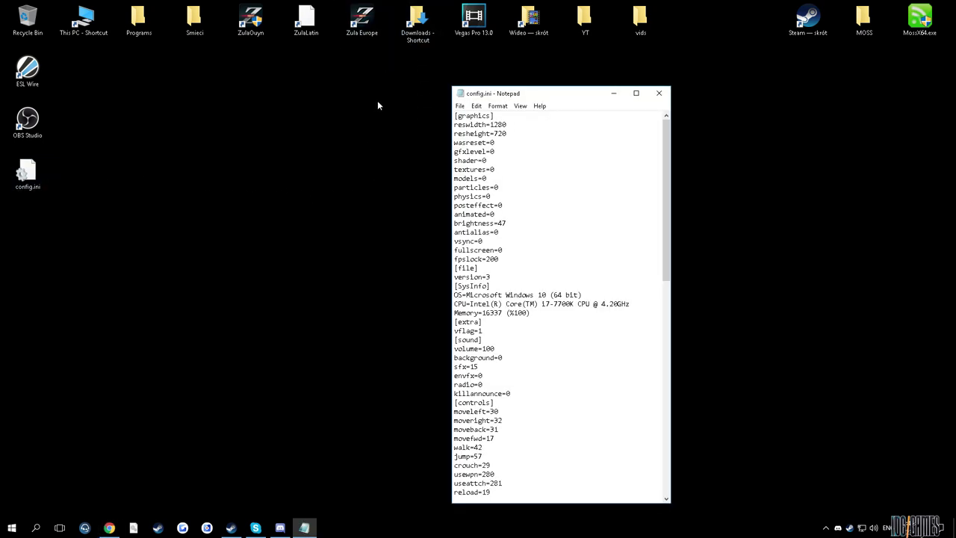
{"action": "left_click_drag", "start_coordinate": [537, 133], "coordinate": [438, 121]}
{"action": "left_click", "coordinate": [541, 140]}
{"action": "left_click_drag", "start_coordinate": [515, 121], "coordinate": [439, 130]}
{"action": "left_click_drag", "start_coordinate": [515, 132], "coordinate": [493, 133]}
{"action": "mouse_move", "coordinate": [668, 141]}
{"action": "left_mouse_down"}
{"action": "mouse_move", "coordinate": [664, 241]}
{"action": "mouse_move", "coordinate": [661, 135]}
{"action": "mouse_move", "coordinate": [657, 266]}
{"action": "mouse_move", "coordinate": [631, 280]}
{"action": "mouse_move", "coordinate": [663, 306]}
{"action": "mouse_move", "coordinate": [666, 384]}
{"action": "left_mouse_up"}
{"action": "left_click", "coordinate": [576, 223]}
Step: Highlight sens=0.750 and the nokeychain=1 and noneon=1 lines, then close Notepad
{"action": "left_click_drag", "start_coordinate": [508, 483], "coordinate": [443, 484]}
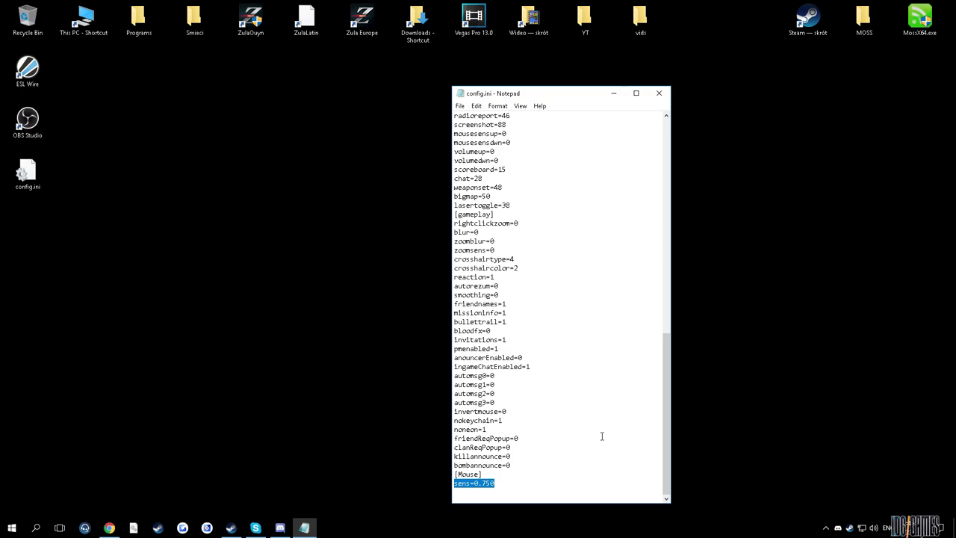
{"action": "left_click_drag", "start_coordinate": [504, 430], "coordinate": [442, 420]}
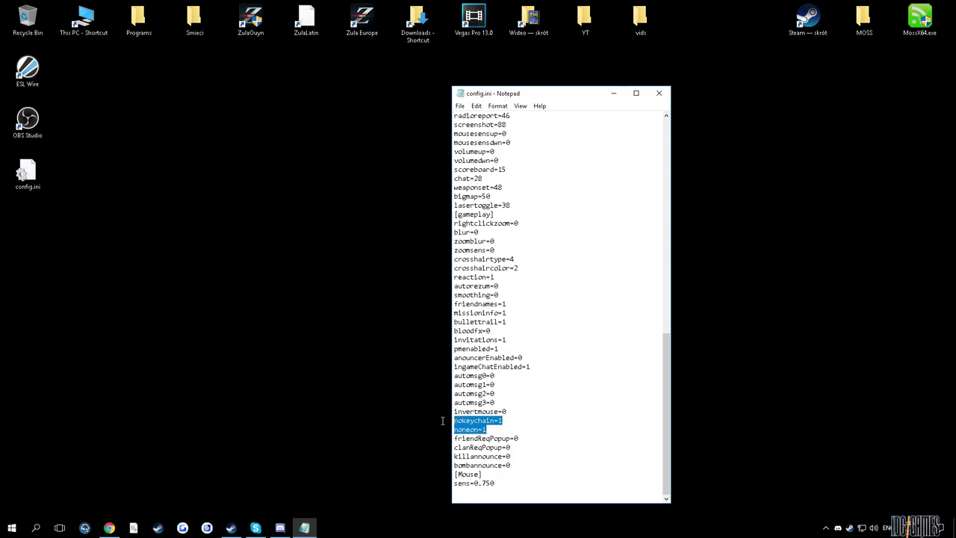
{"action": "left_click", "coordinate": [511, 437]}
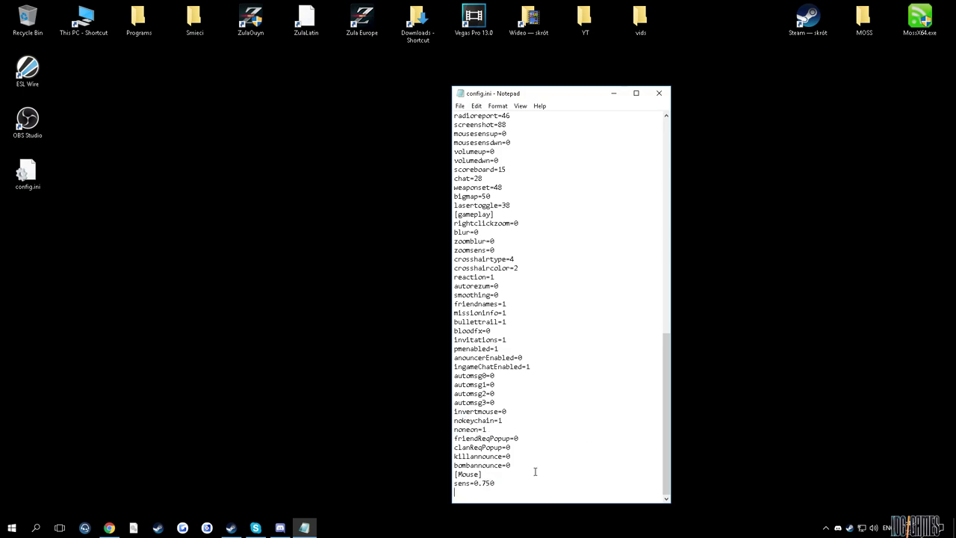
{"action": "left_click", "coordinate": [659, 93]}
{"action": "right_click", "coordinate": [22, 166]}
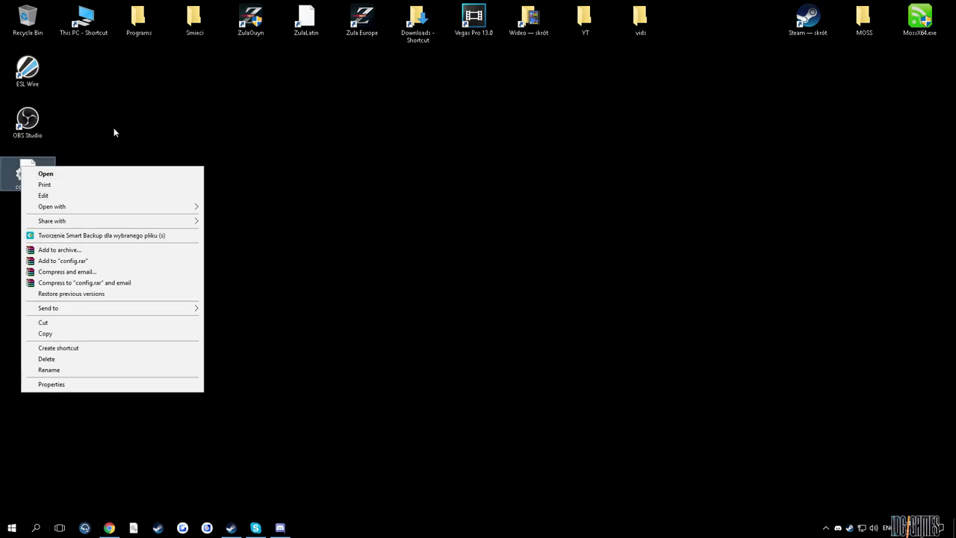
Step: Copy the desktop config.ini after briefly reopening it in Notepad
{"action": "left_click", "coordinate": [46, 173]}
{"action": "left_click", "coordinate": [659, 93]}
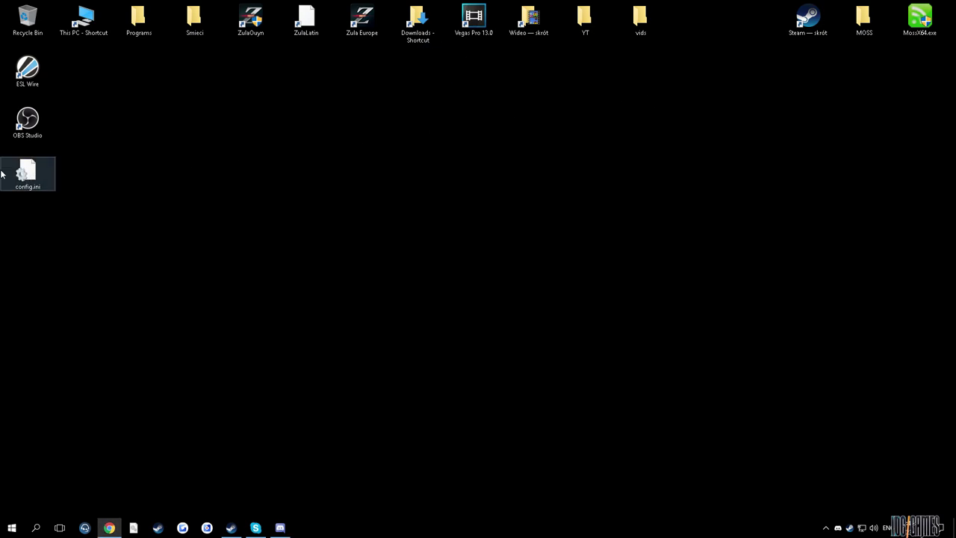
{"action": "right_click", "coordinate": [16, 172]}
{"action": "left_click", "coordinate": [66, 338]}
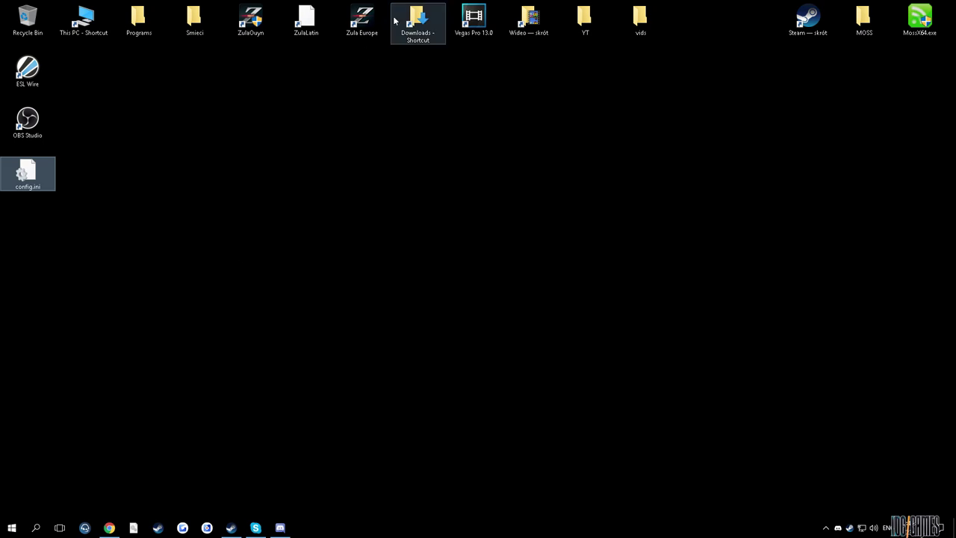
Step: Check the Zula Europe desktop shortcut's properties and close them
{"action": "right_click", "coordinate": [356, 28]}
{"action": "left_click", "coordinate": [341, 39]}
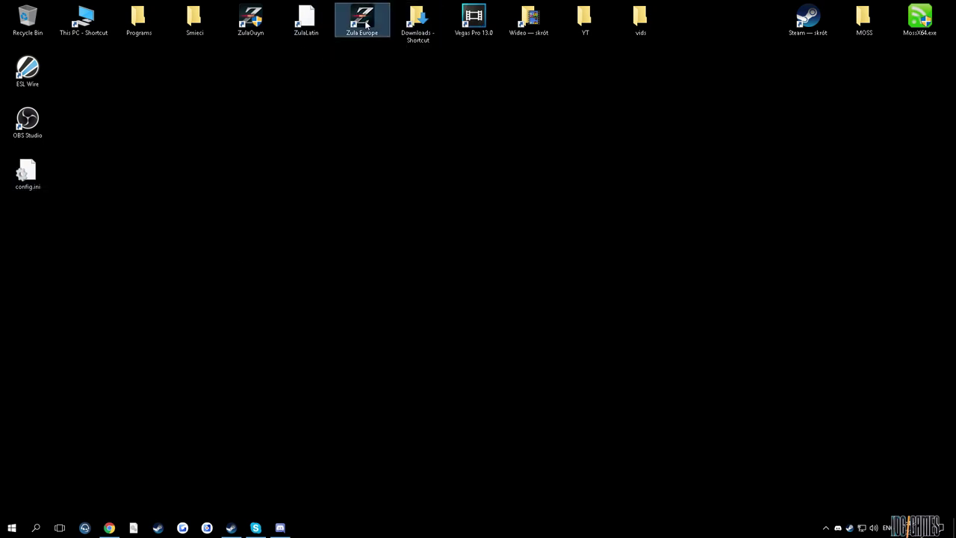
{"action": "right_click", "coordinate": [366, 25]}
{"action": "left_click", "coordinate": [395, 138]}
{"action": "left_click", "coordinate": [541, 27]}
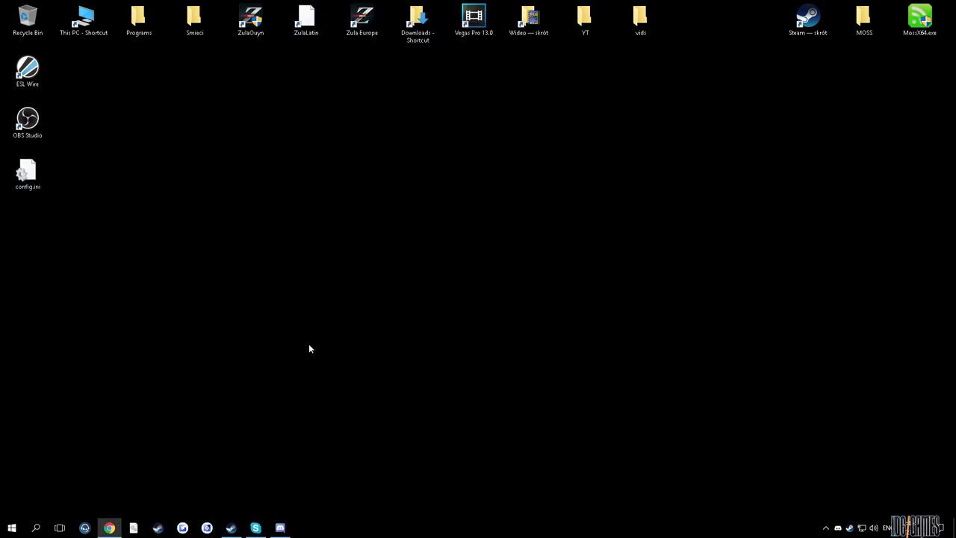
Step: Browse to Zula Europe's installation folder via Steam's Local Files properties
{"action": "left_click", "coordinate": [231, 528]}
{"action": "right_click", "coordinate": [134, 125]}
{"action": "left_click", "coordinate": [153, 269]}
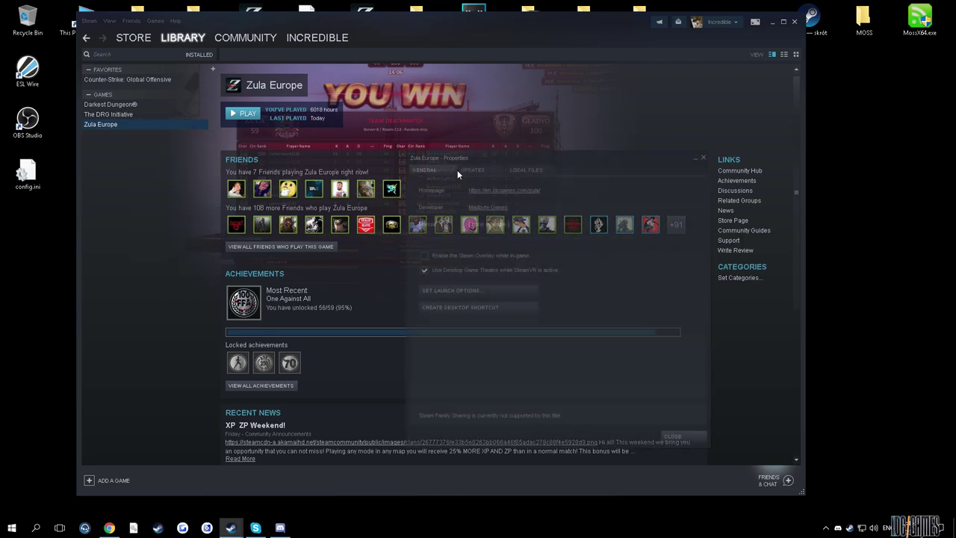
{"action": "left_click", "coordinate": [523, 168]}
{"action": "left_click", "coordinate": [485, 208]}
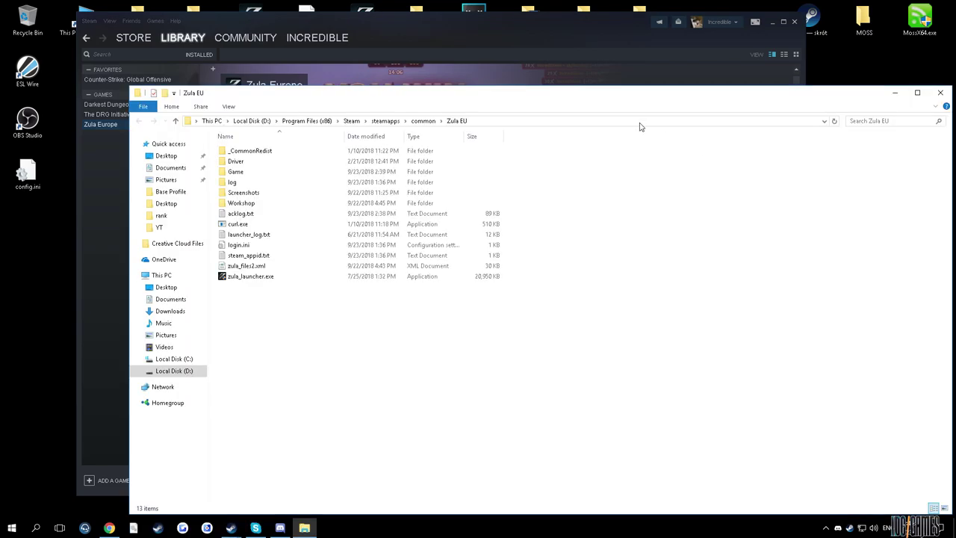
{"action": "left_click", "coordinate": [793, 32]}
{"action": "left_click", "coordinate": [794, 21]}
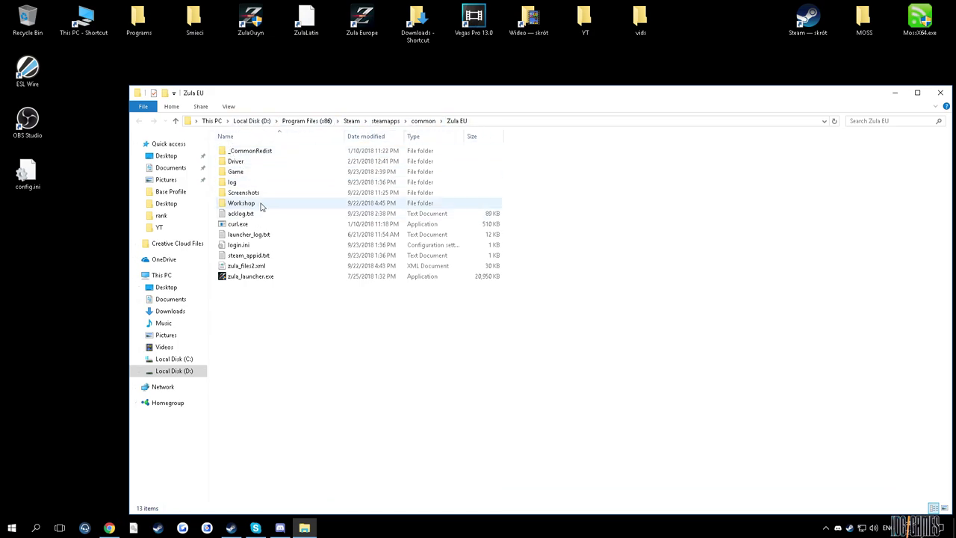
Step: Drag the desktop config.ini into the Game subfolder, replacing the existing file
{"action": "double_click", "coordinate": [254, 171]}
{"action": "left_click", "coordinate": [247, 320]}
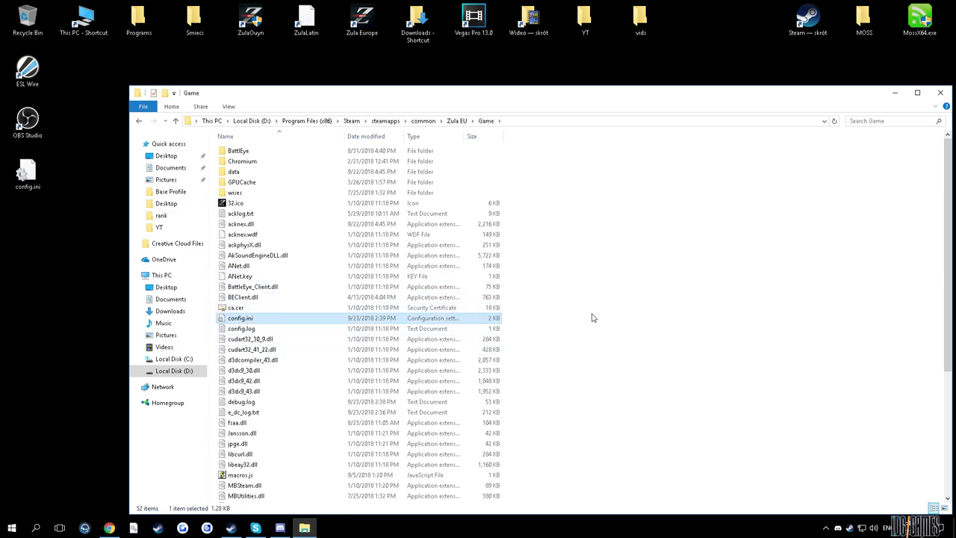
{"action": "left_click", "coordinate": [591, 317]}
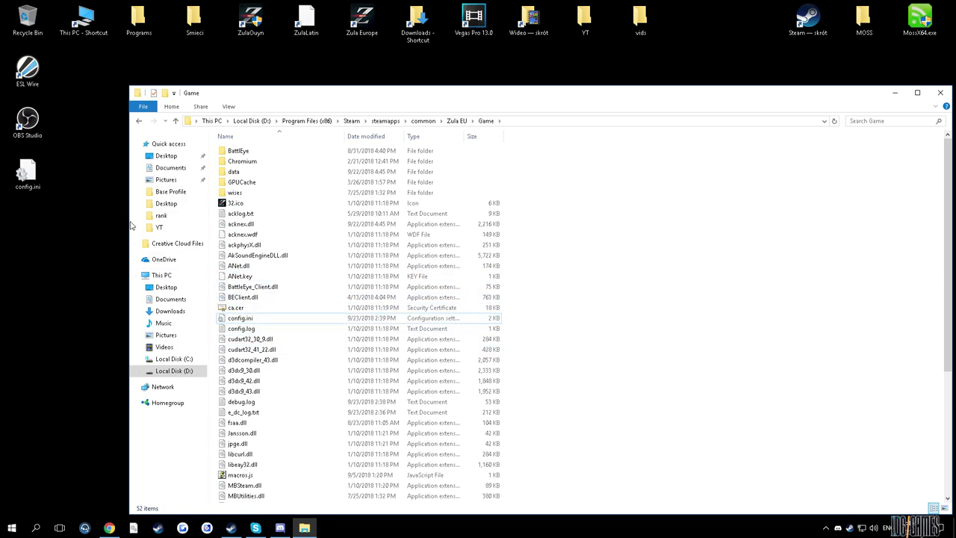
{"action": "left_click_drag", "start_coordinate": [28, 173], "coordinate": [534, 318]}
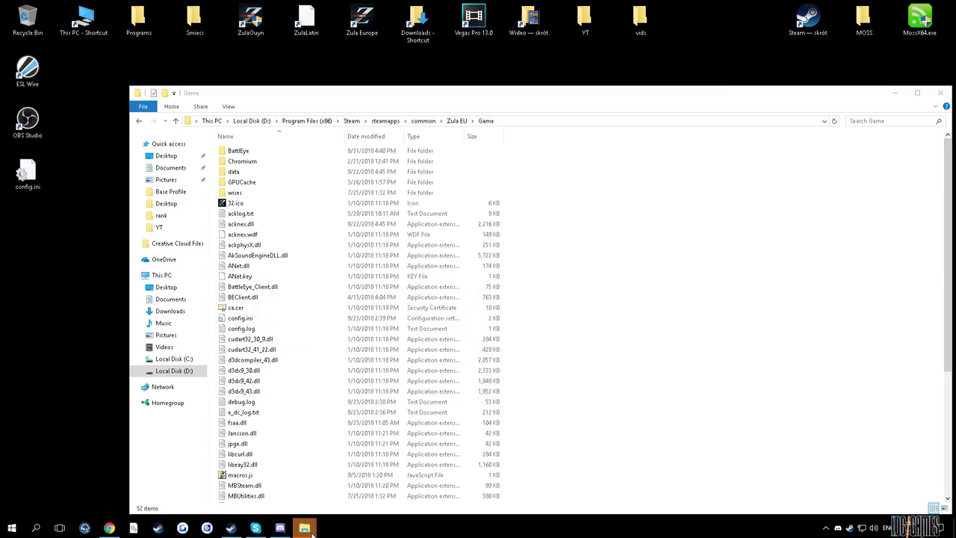
{"action": "left_click", "coordinate": [359, 477]}
{"action": "left_click", "coordinate": [447, 192]}
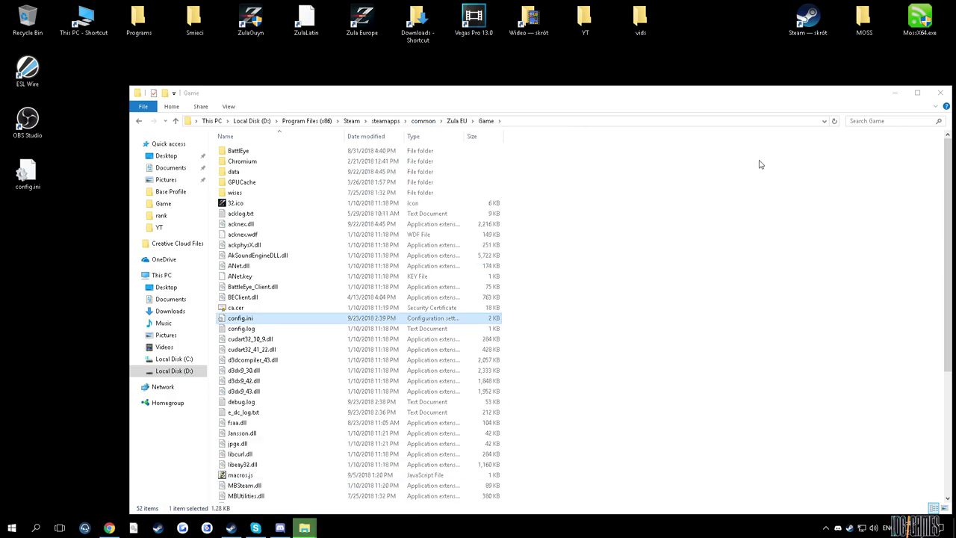
Step: Close the Game folder and Steam properties, and launch Zula Europe from the desktop
{"action": "left_click", "coordinate": [939, 93]}
{"action": "left_click", "coordinate": [703, 158]}
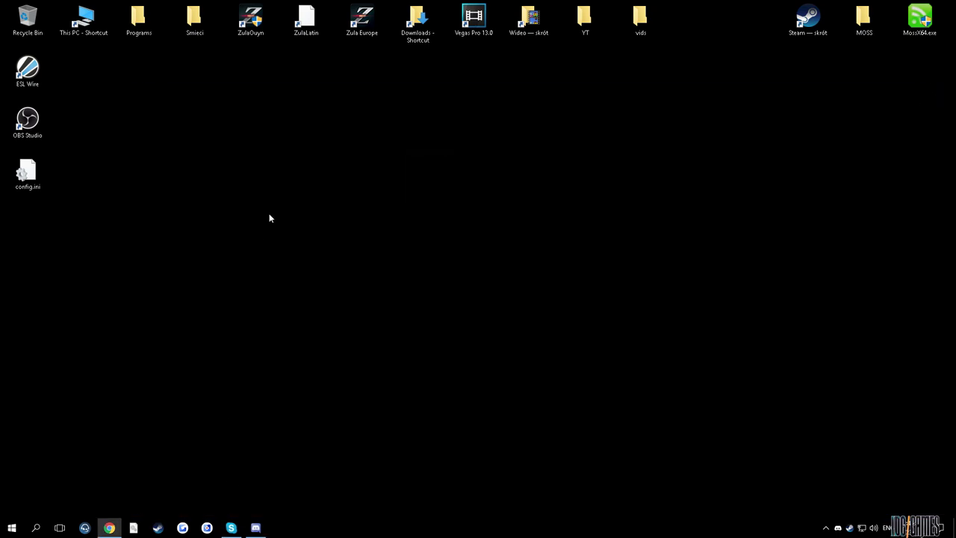
{"action": "double_click", "coordinate": [362, 19]}
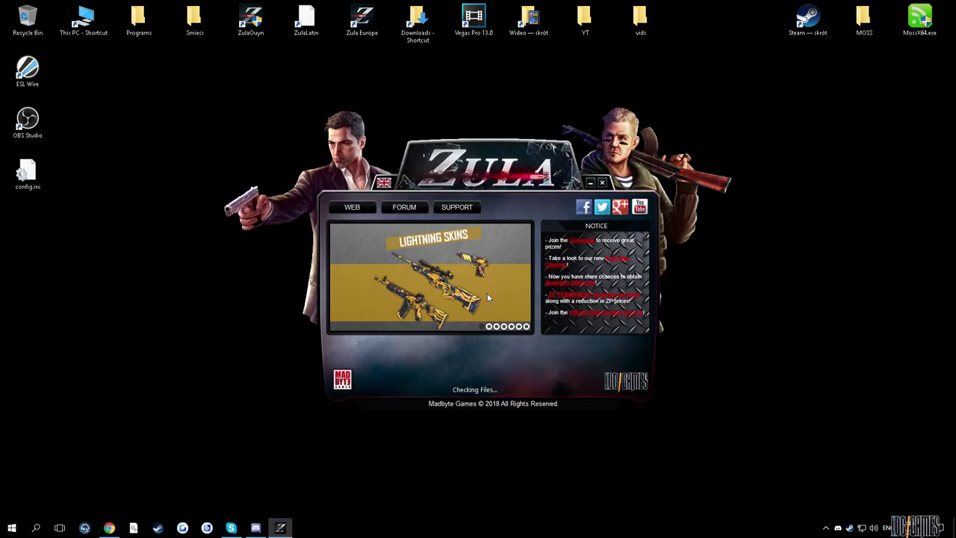
Step: Start the game after the file check and pick Clan Server from the Servers list
{"action": "left_click", "coordinate": [505, 362]}
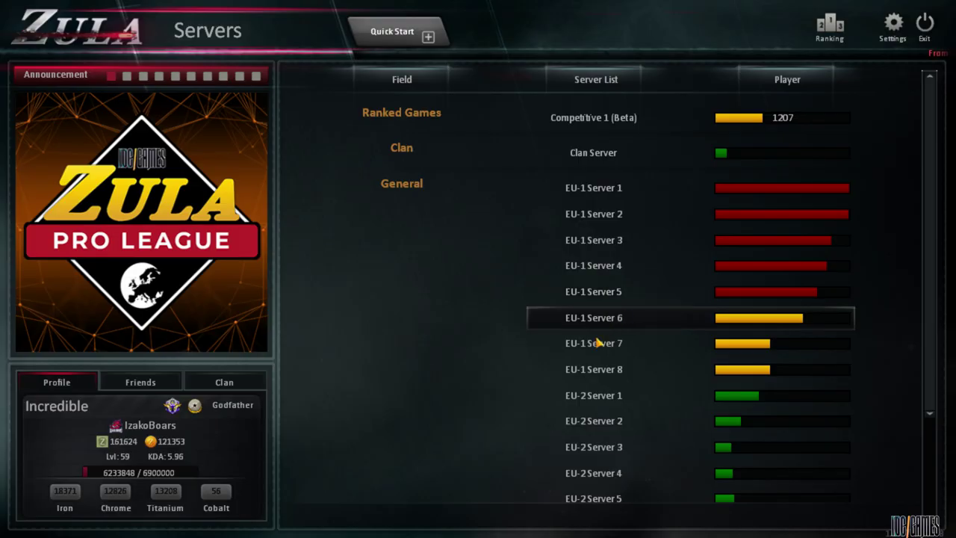
{"action": "scroll", "coordinate": [665, 362], "scroll_direction": "down", "scroll_amount": 3}
{"action": "scroll", "coordinate": [657, 224], "scroll_direction": "up", "scroll_amount": 3}
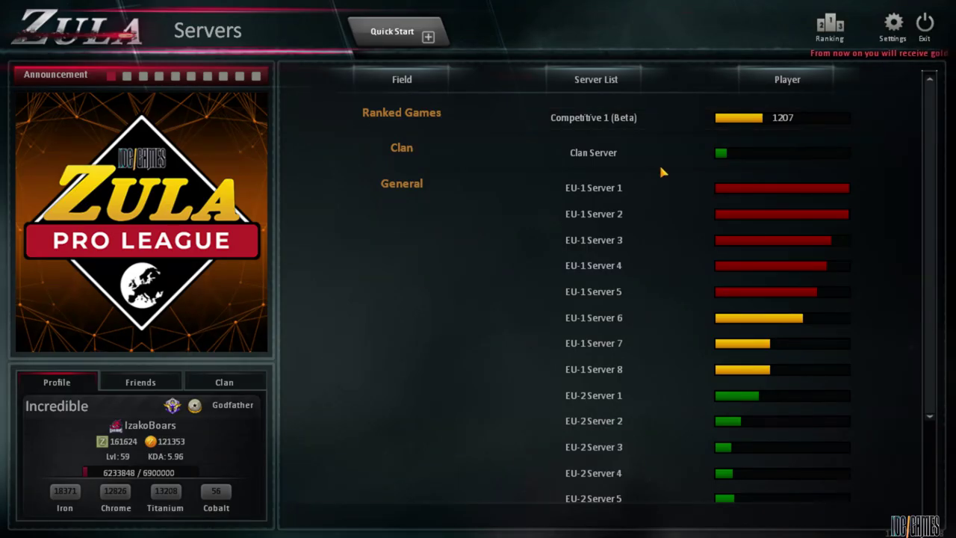
{"action": "left_click", "coordinate": [658, 157]}
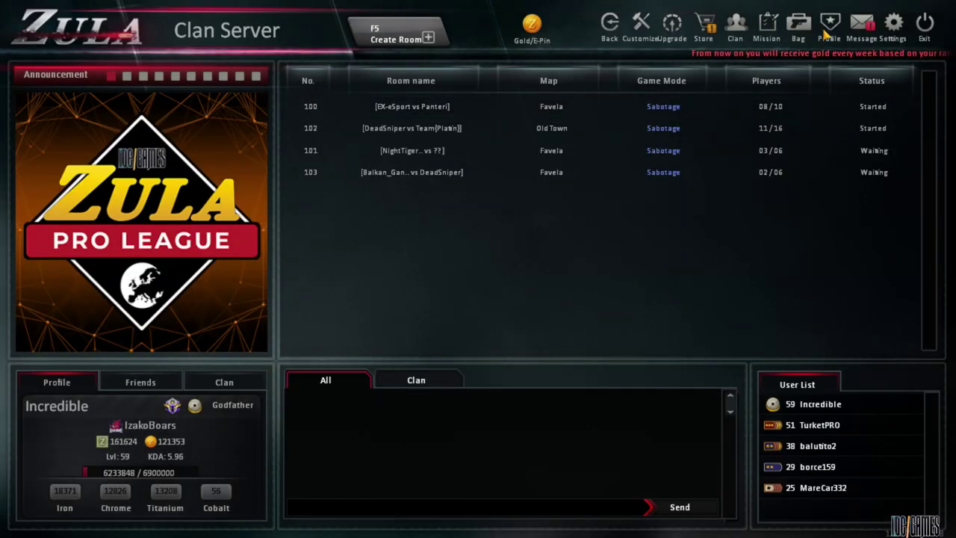
Step: Open the game Options and look through the Audio, Control and Gameplay tabs
{"action": "left_click", "coordinate": [893, 26]}
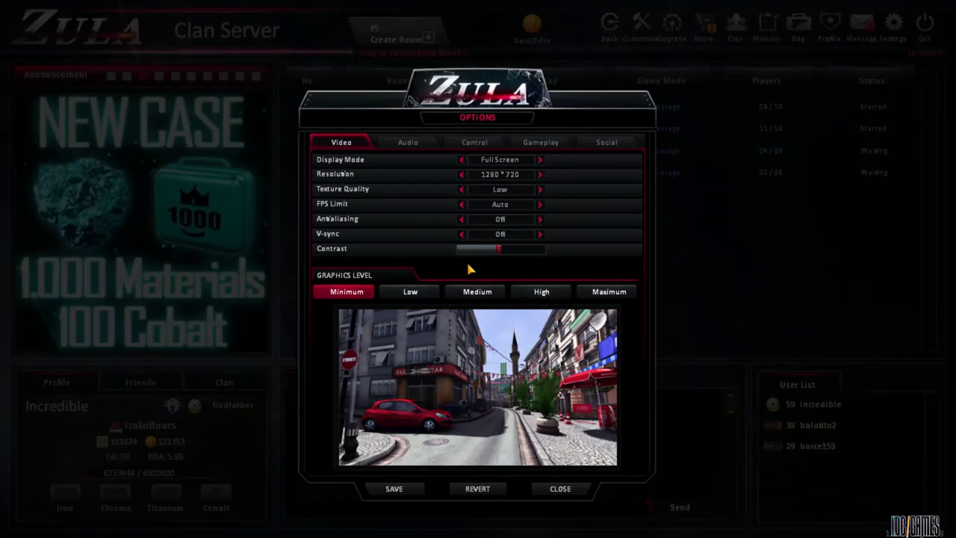
{"action": "left_click", "coordinate": [409, 142]}
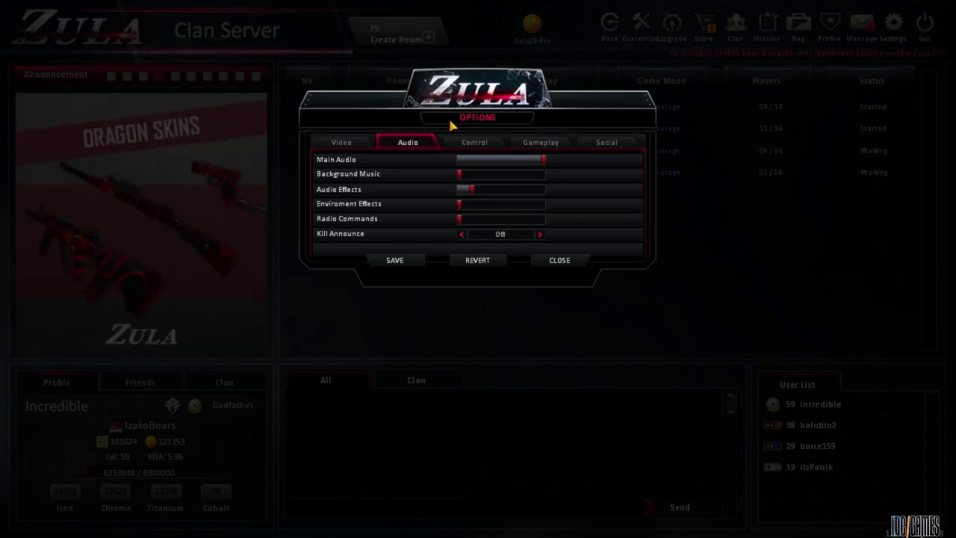
{"action": "left_click", "coordinate": [475, 143]}
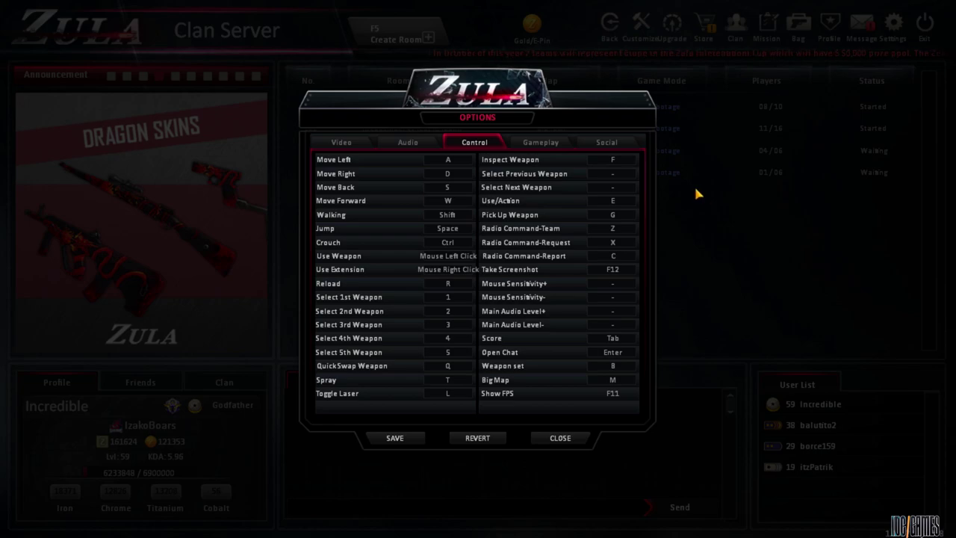
{"action": "left_click", "coordinate": [534, 142]}
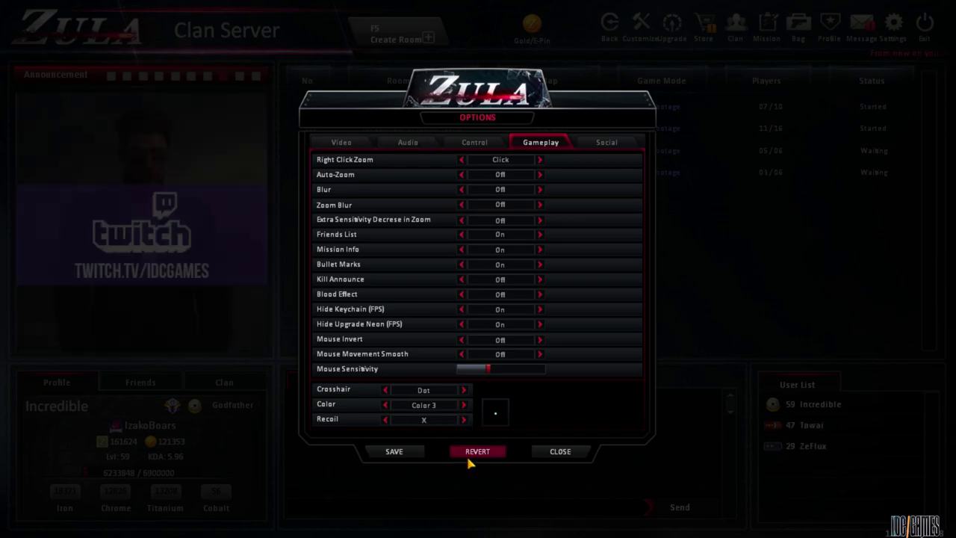
Step: Cycle the crosshair from Dot to Classic 2, view the Social tab, and close Options
{"action": "left_click", "coordinate": [464, 389]}
{"action": "left_click", "coordinate": [463, 390]}
{"action": "left_click", "coordinate": [463, 390]}
{"action": "left_click", "coordinate": [464, 389]}
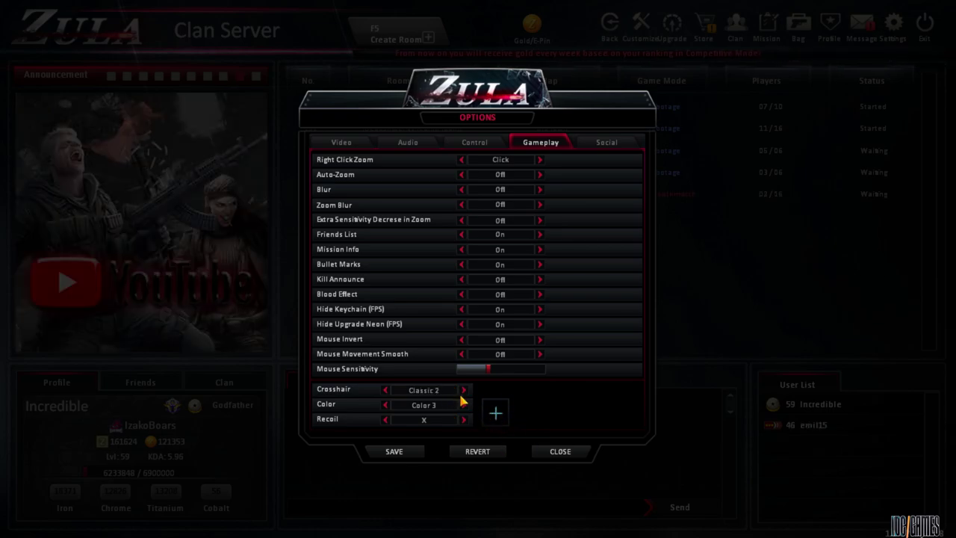
{"action": "left_click", "coordinate": [590, 142]}
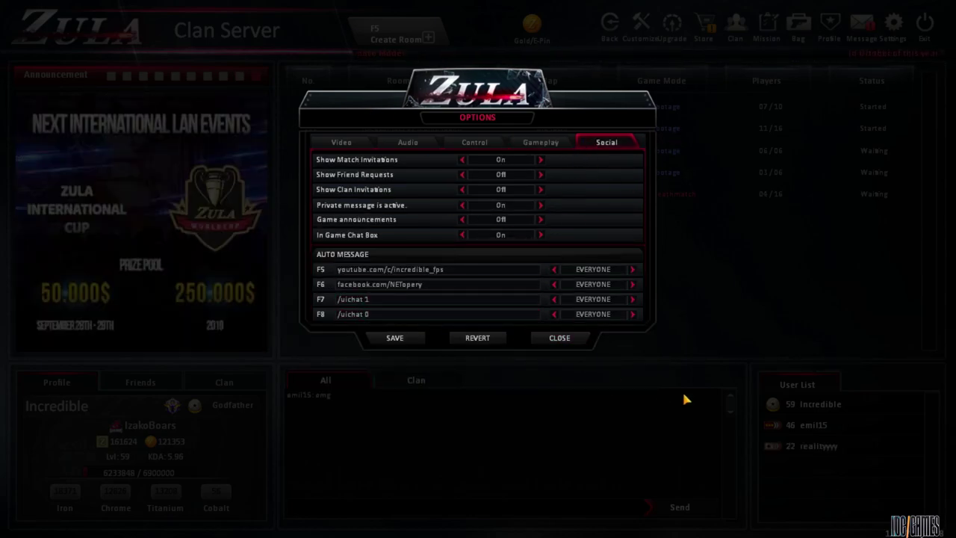
{"action": "left_click", "coordinate": [562, 338]}
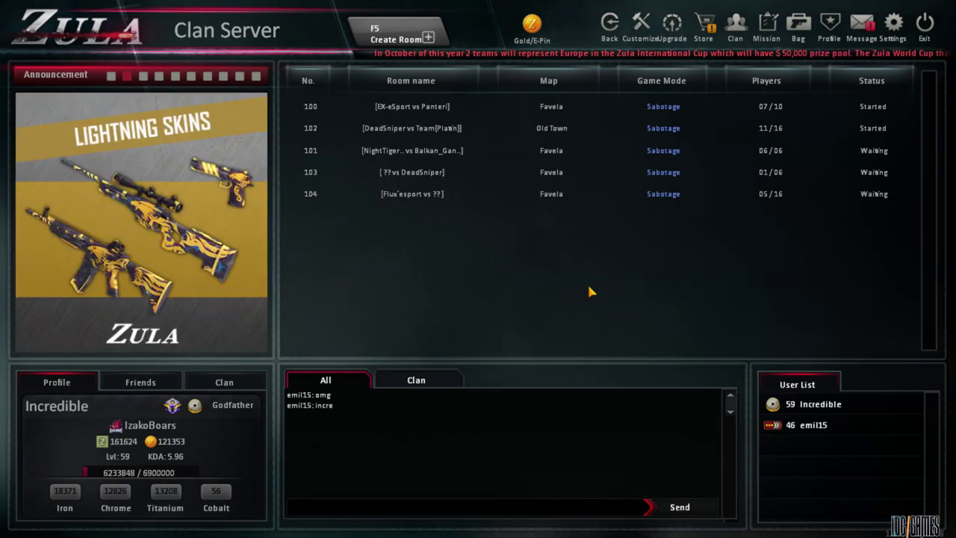
Step: Go back to the Servers list and select Competitive 1 (Beta)
{"action": "left_click", "coordinate": [604, 24]}
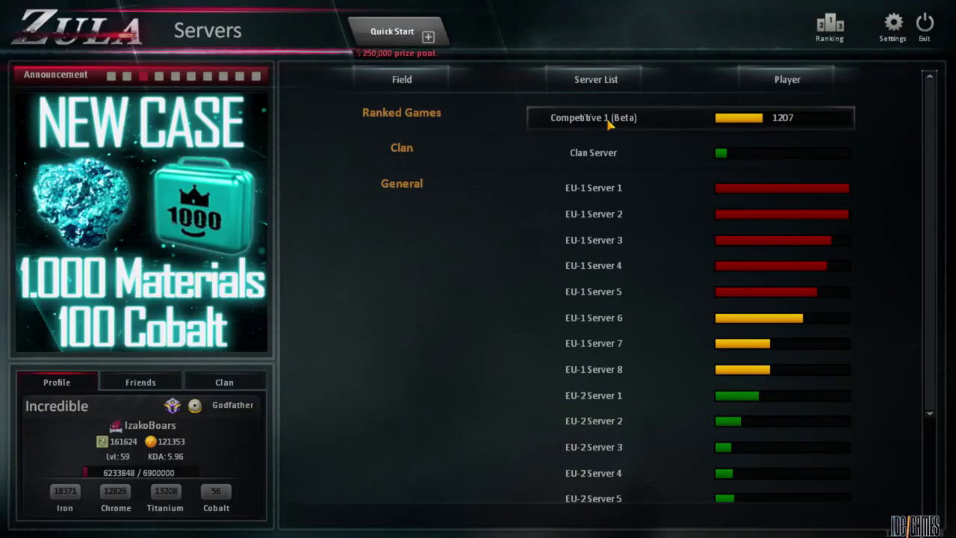
{"action": "left_click", "coordinate": [609, 124]}
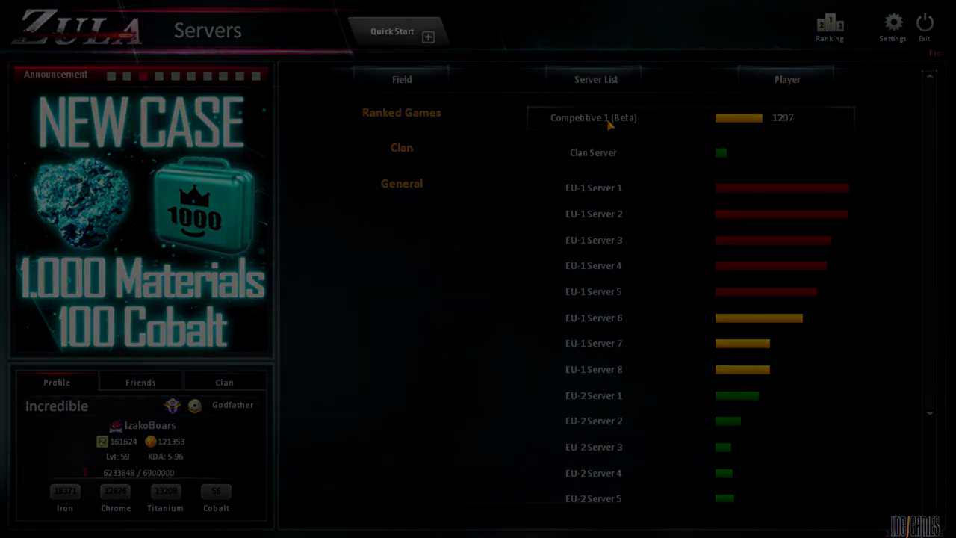